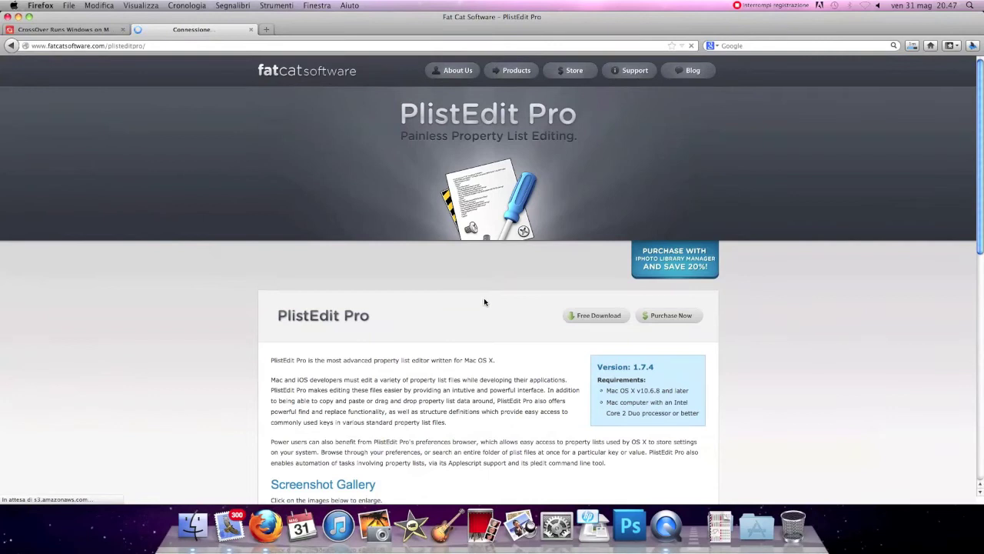
Step: Download the Ftool version 3.00 (Lisboa version) archive for Windows 32 bits from the Ftool site and save ftool300win32.zip to the desktop
{"action": "left_click", "coordinate": [655, 250]}
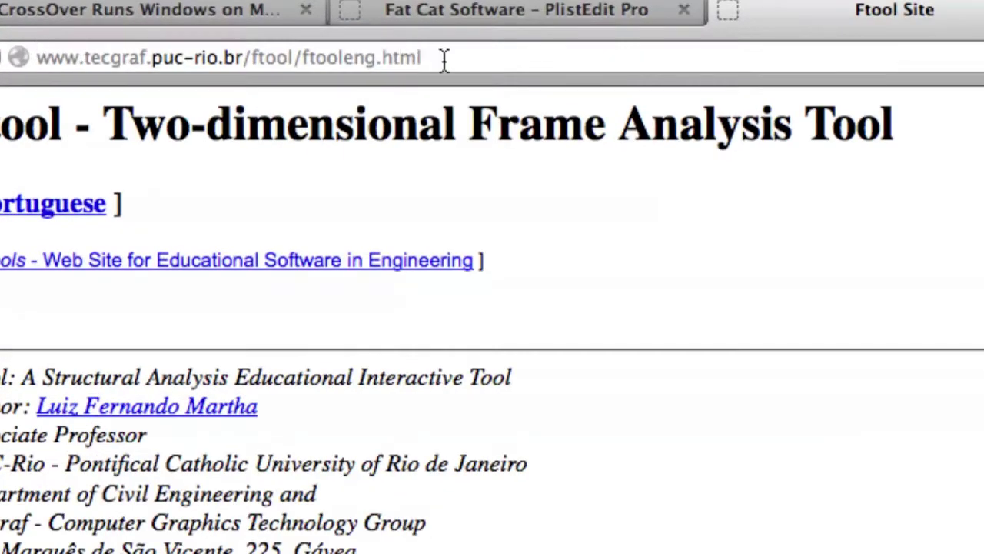
{"action": "left_click_drag", "start_coordinate": [443, 60], "coordinate": [36, 61]}
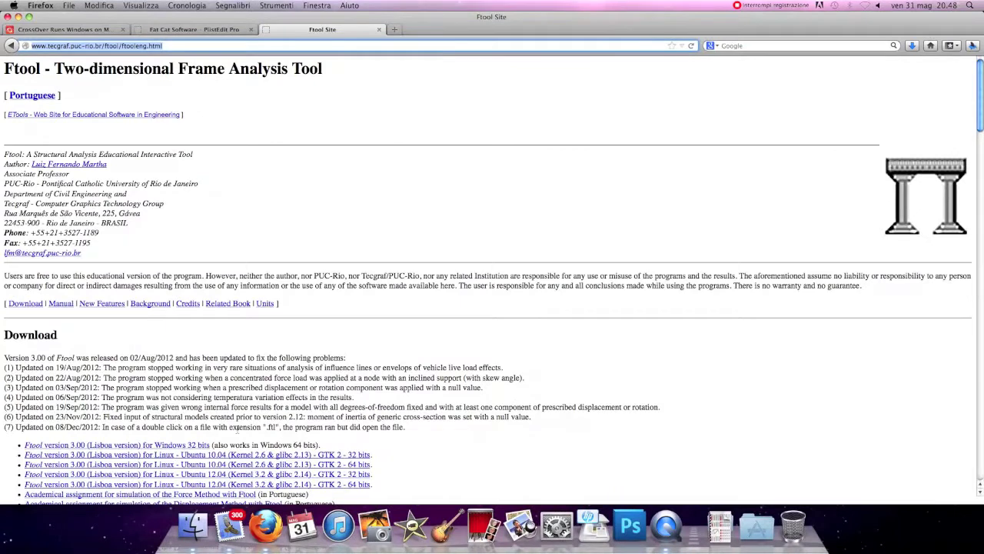
{"action": "scroll", "coordinate": [236, 430], "scroll_direction": "down", "scroll_amount": 3}
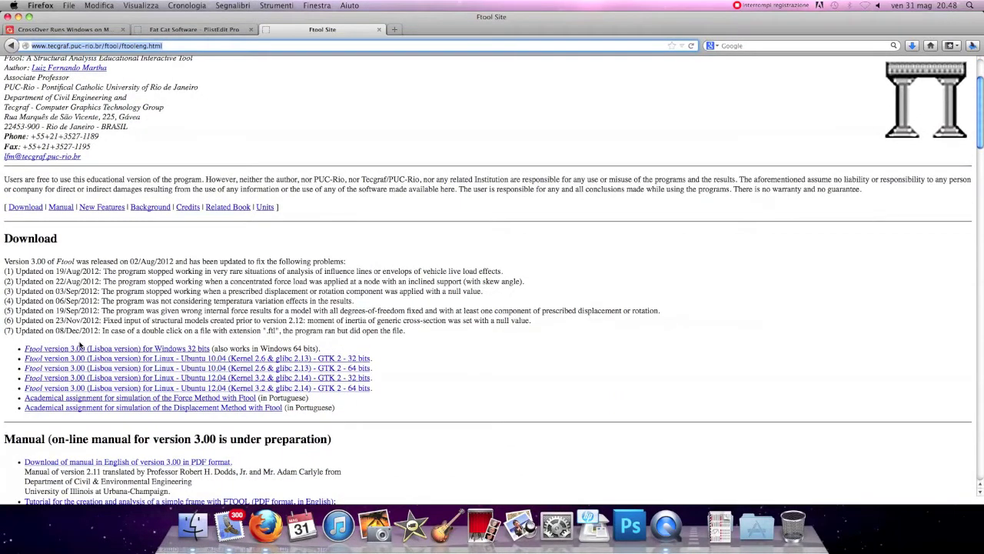
{"action": "left_click_drag", "start_coordinate": [22, 349], "coordinate": [207, 351]}
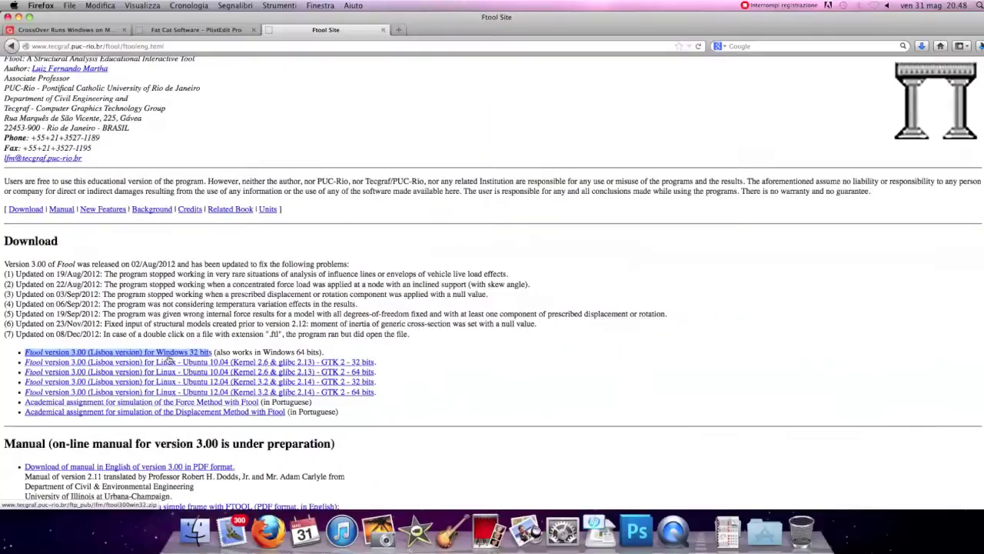
{"action": "left_click", "coordinate": [163, 355]}
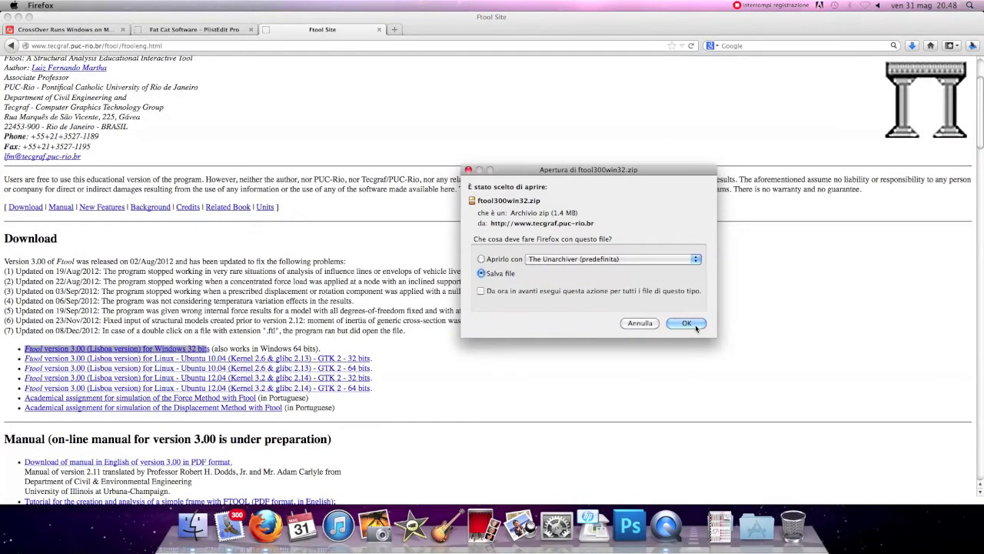
{"action": "left_click", "coordinate": [687, 323]}
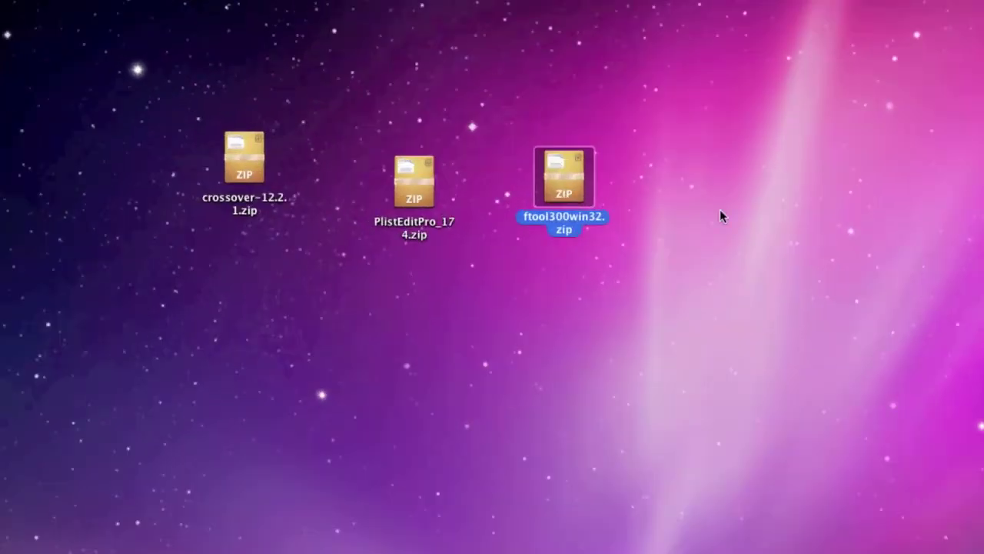
{"action": "left_click", "coordinate": [455, 265]}
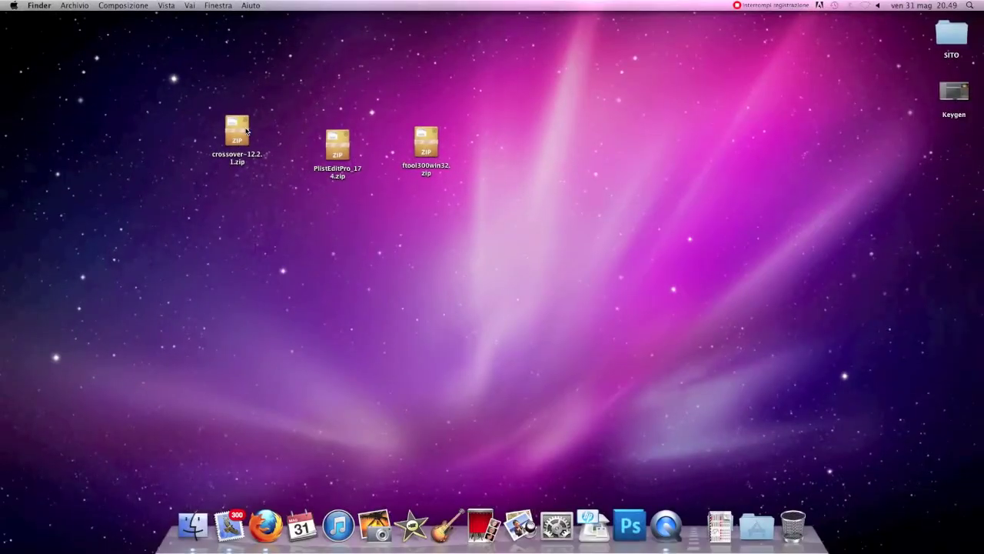
Step: Extract crossover-12.2.1.zip on the desktop and open the extracted CrossOver application
{"action": "double_click", "coordinate": [246, 132]}
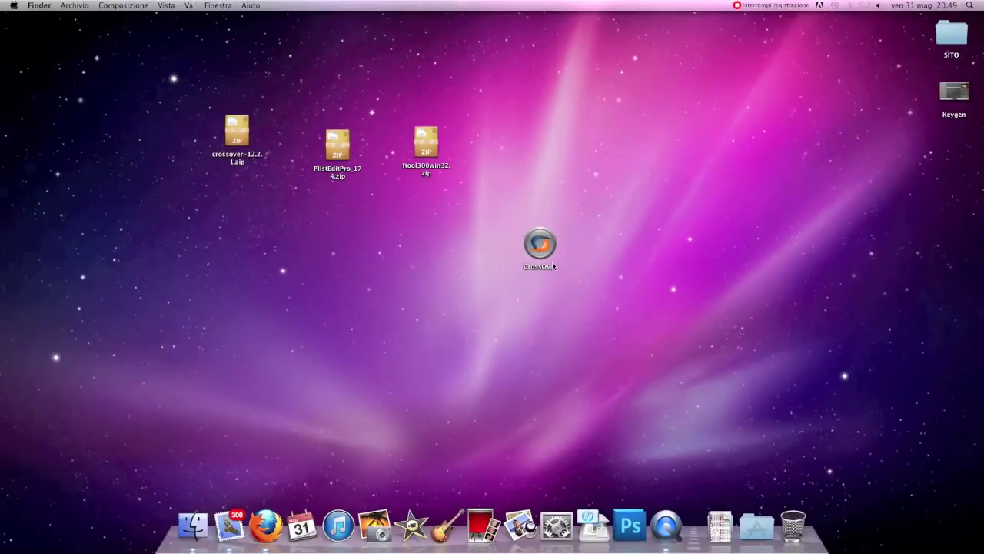
{"action": "left_click", "coordinate": [549, 261]}
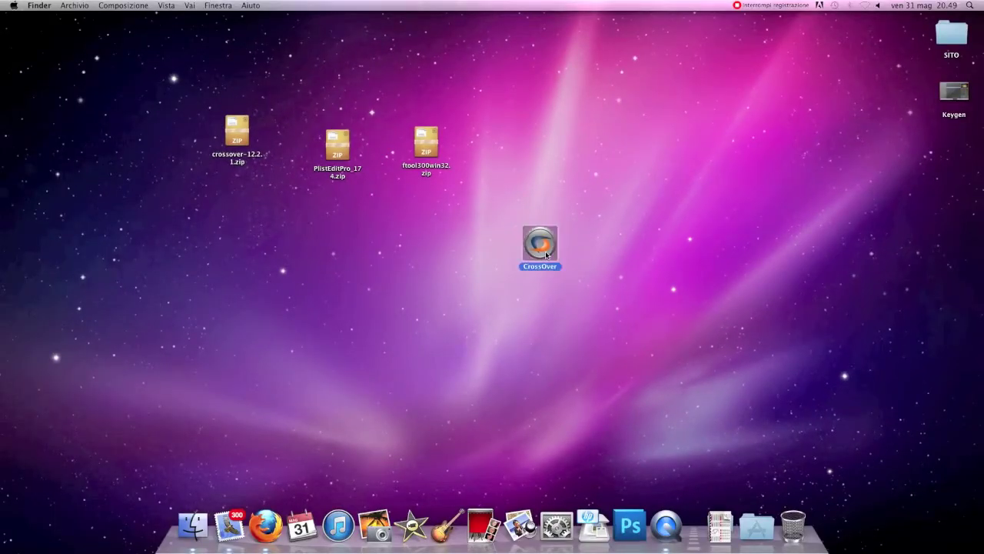
{"action": "double_click", "coordinate": [547, 254]}
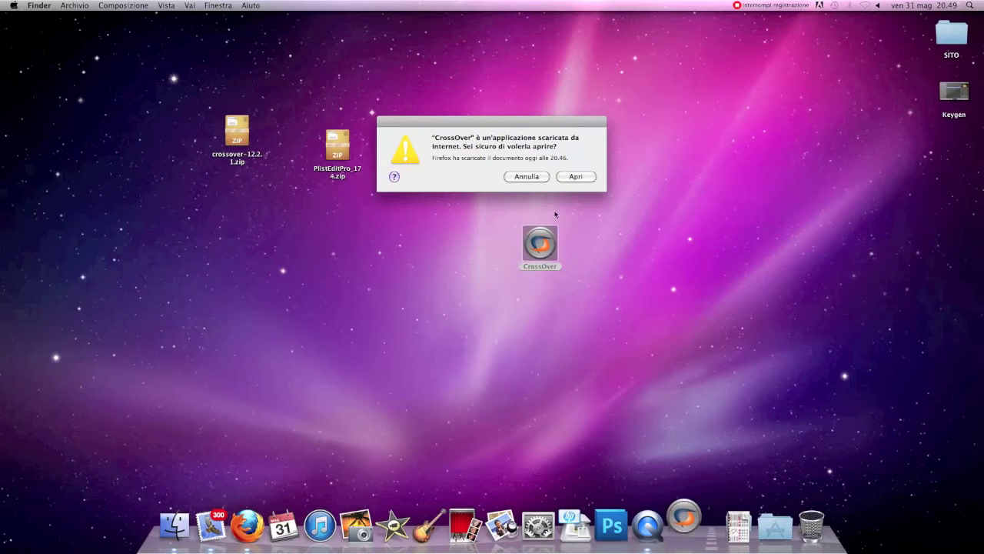
{"action": "left_click", "coordinate": [588, 177]}
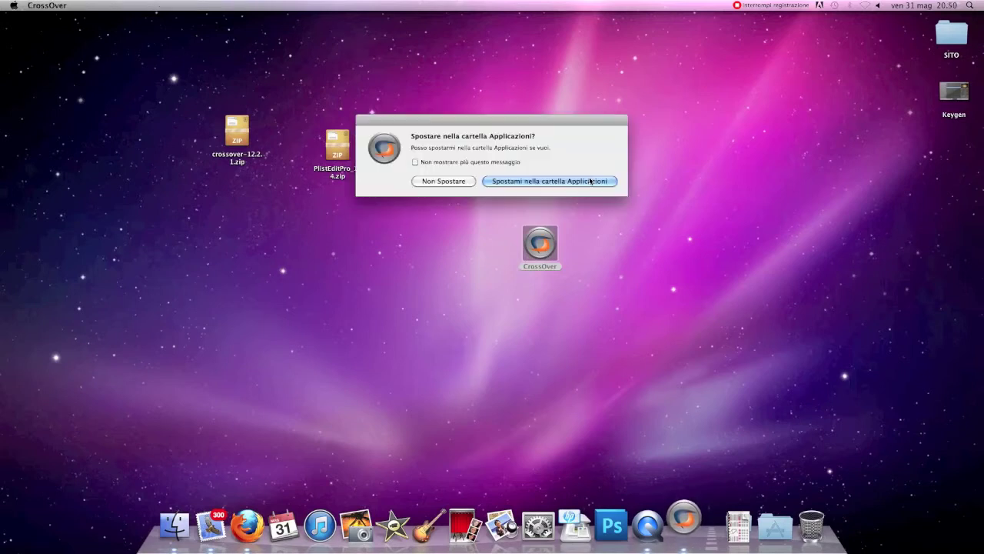
Step: Move CrossOver to the Applications folder and start it in trial mode, dismissing its welcome window
{"action": "left_click", "coordinate": [535, 183]}
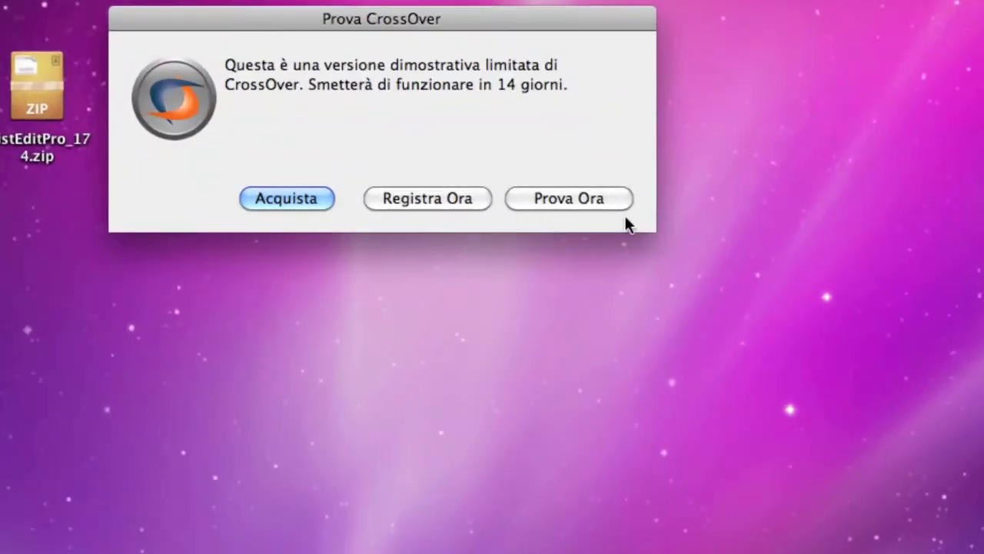
{"action": "left_click", "coordinate": [588, 201]}
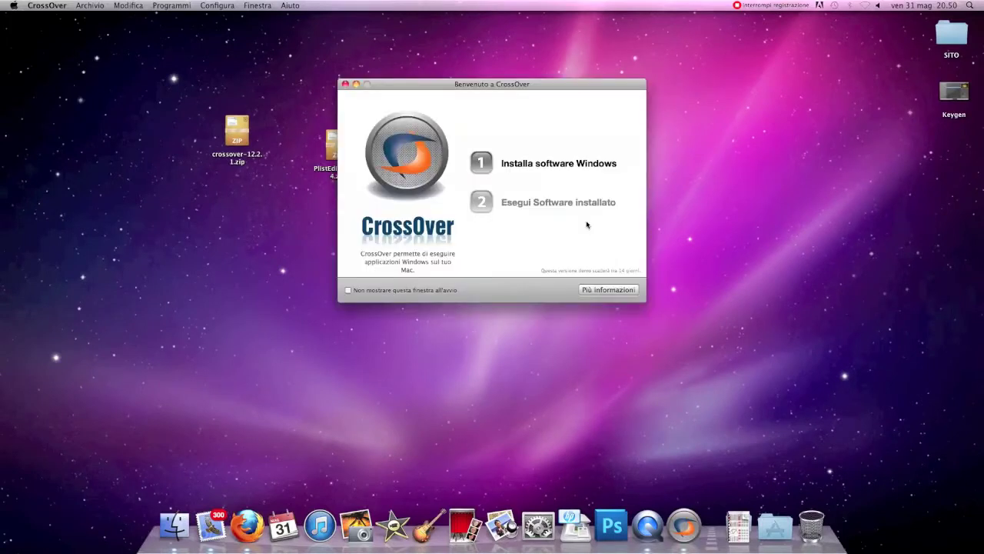
{"action": "left_click", "coordinate": [345, 85]}
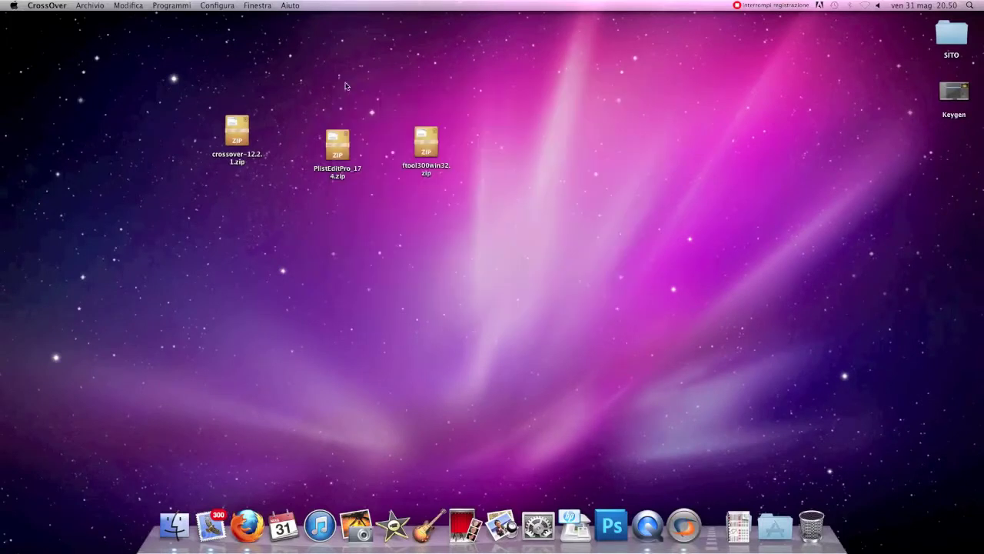
{"action": "left_click", "coordinate": [393, 221]}
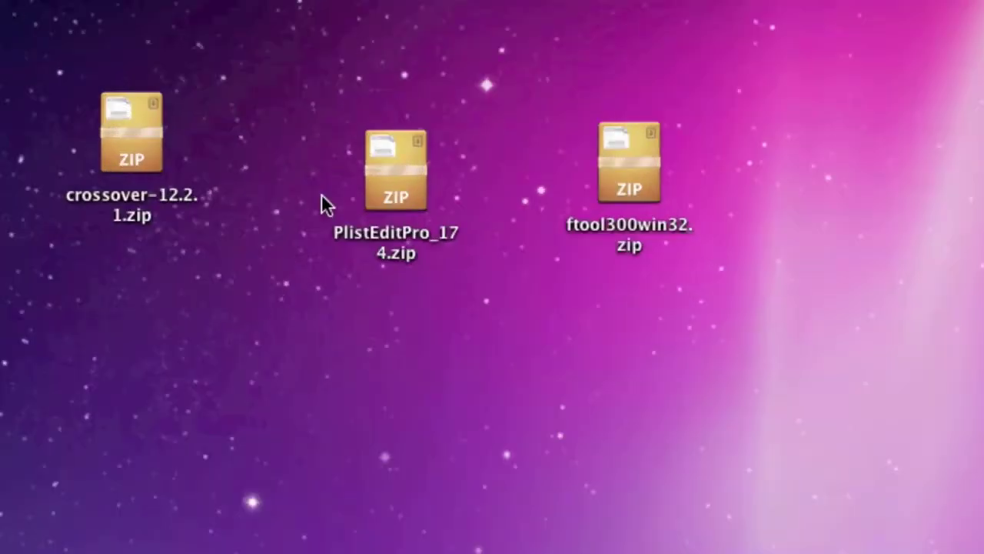
Step: Extract PlistEditPro_174.zip and move the extracted PlistEdit Pro application towards the middle of the desktop
{"action": "left_click", "coordinate": [340, 151]}
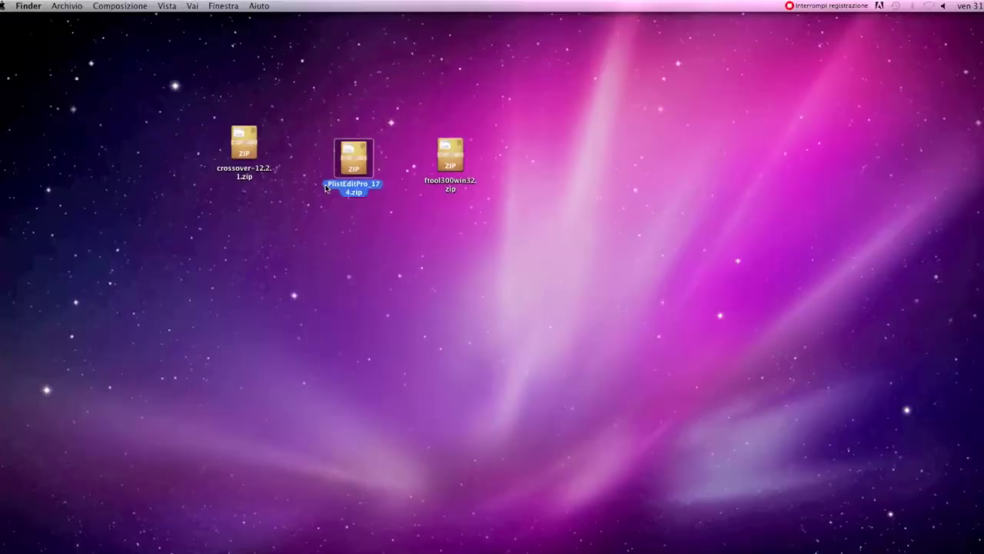
{"action": "left_click", "coordinate": [391, 169]}
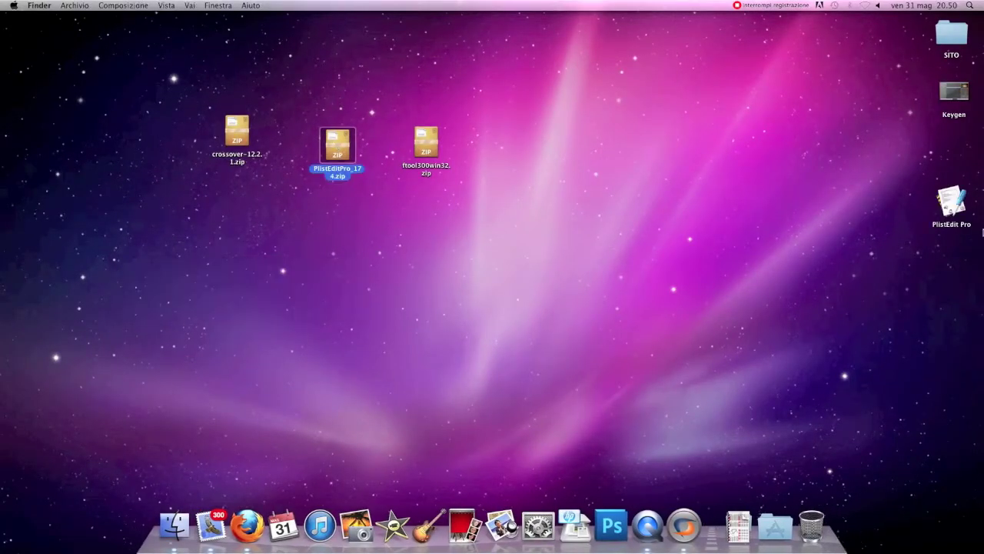
{"action": "left_click_drag", "start_coordinate": [951, 202], "coordinate": [658, 203]}
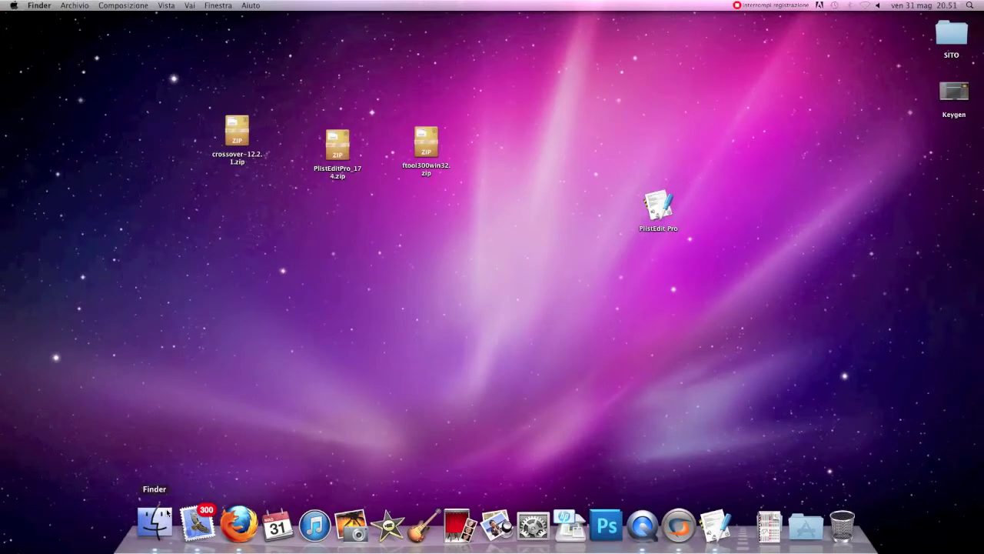
Step: Open the Preferences folder inside the home folder's Libreria folder in Finder
{"action": "left_click", "coordinate": [168, 513]}
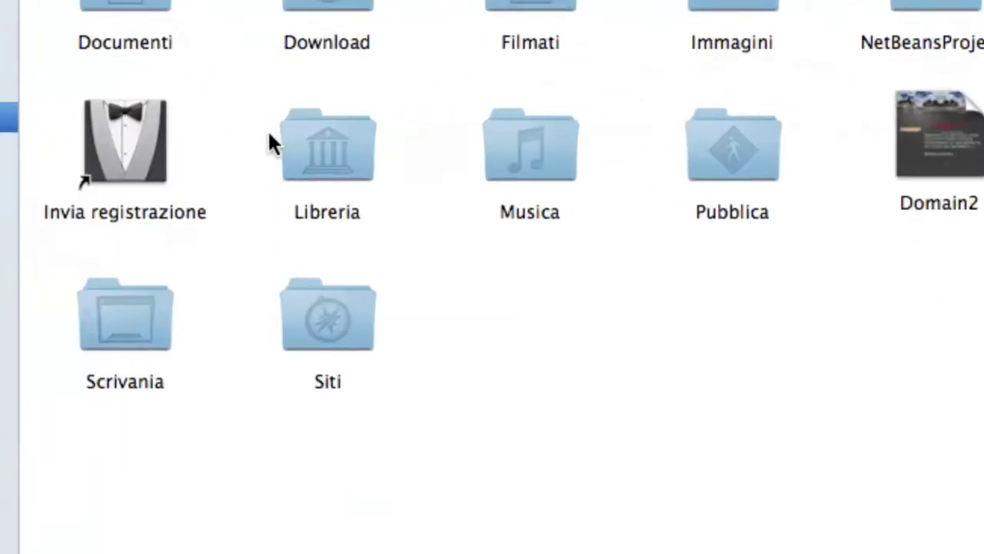
{"action": "left_click", "coordinate": [324, 157]}
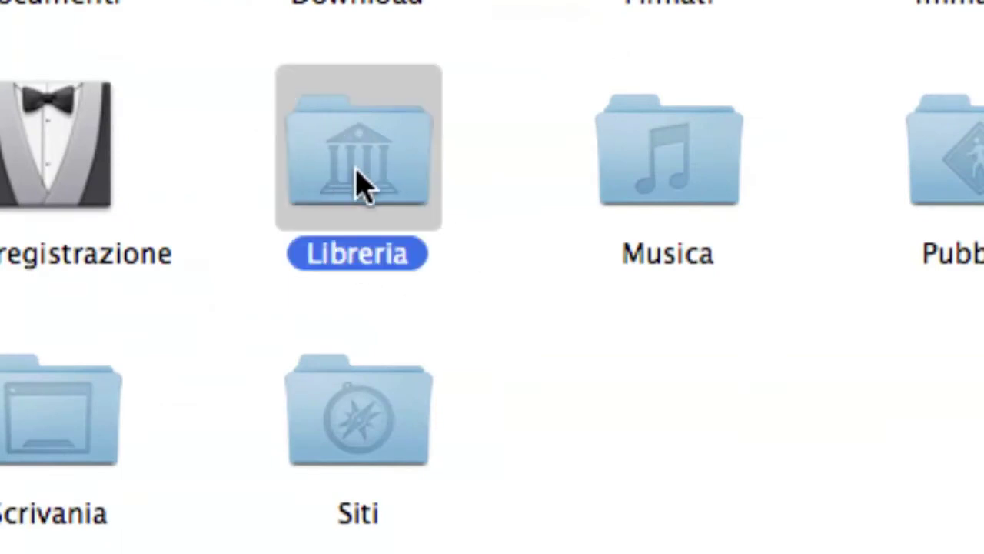
{"action": "double_click", "coordinate": [356, 169]}
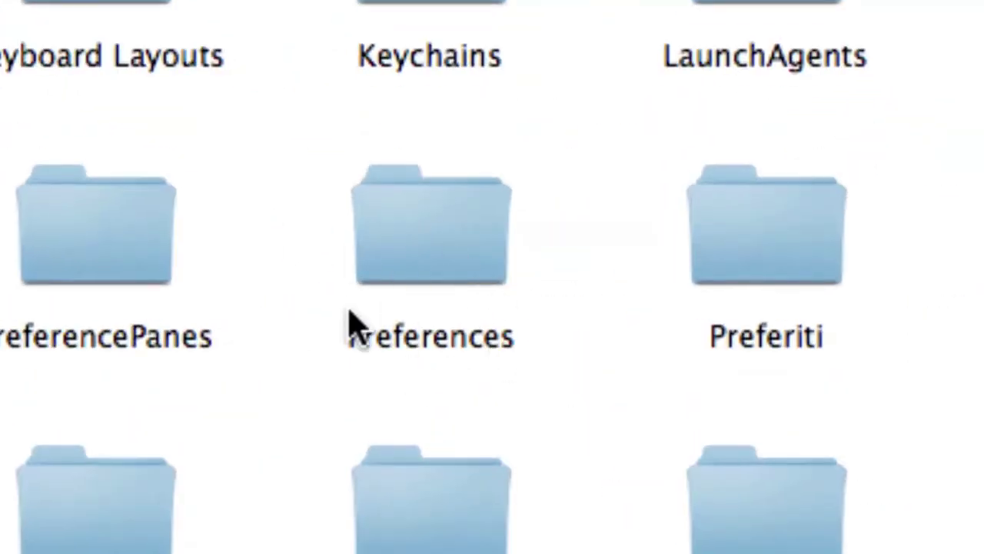
{"action": "double_click", "coordinate": [424, 246]}
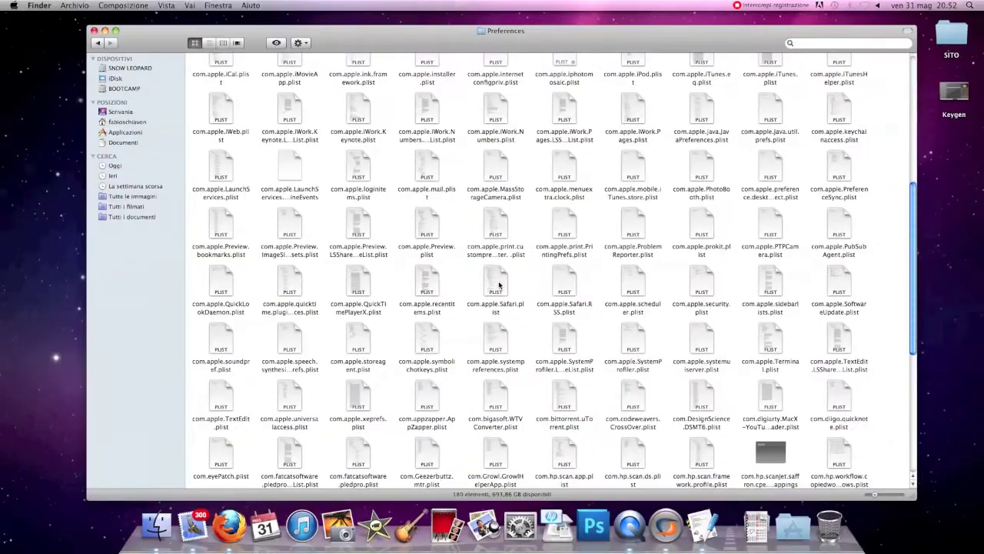
Step: Open com.codeweavers.CrossOver.plist in PlistEdit Pro, continuing without registration, and move its window towards the middle of the screen
{"action": "scroll", "coordinate": [661, 306], "scroll_direction": "down", "scroll_amount": 1}
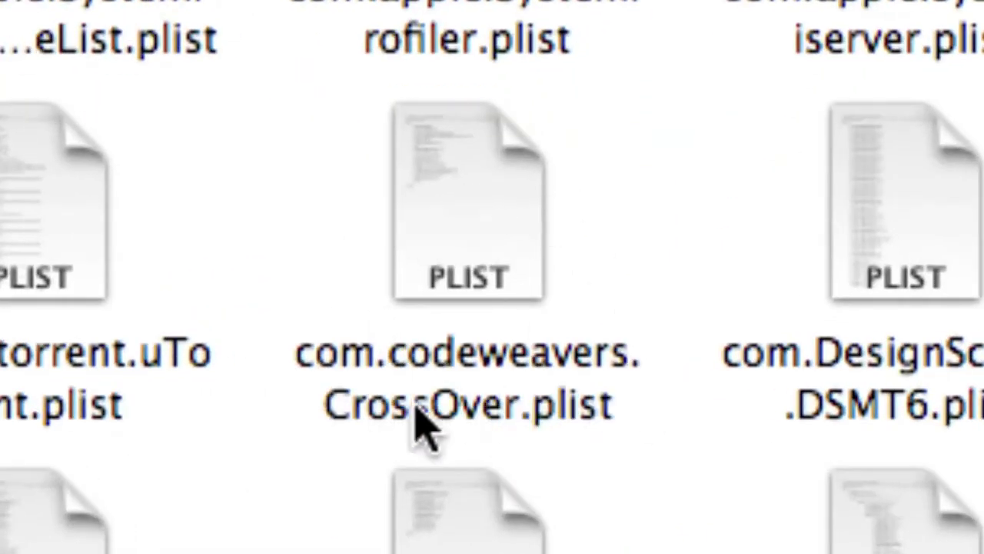
{"action": "scroll", "coordinate": [534, 395], "scroll_direction": "down", "scroll_amount": 10}
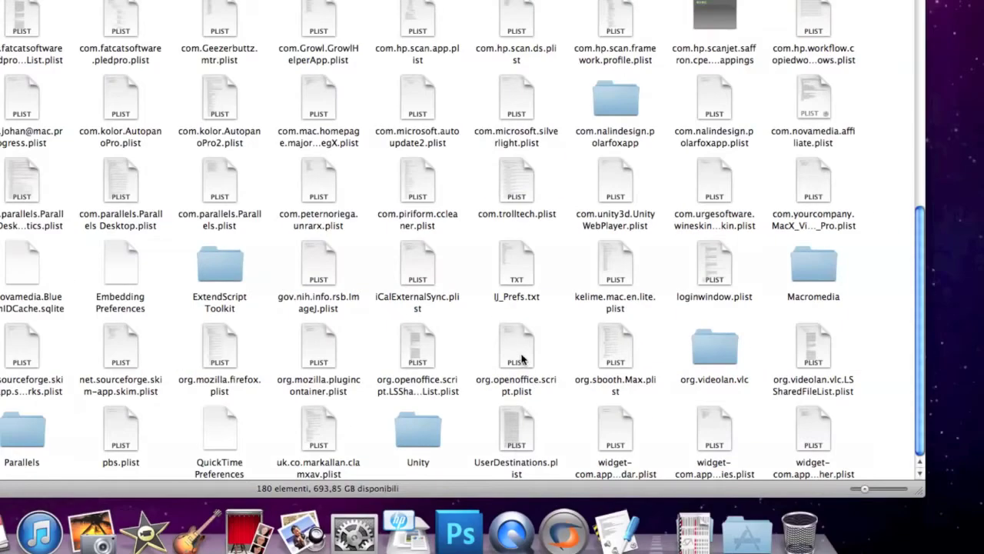
{"action": "right_click", "coordinate": [521, 359]}
{"action": "mouse_move", "coordinate": [582, 241]}
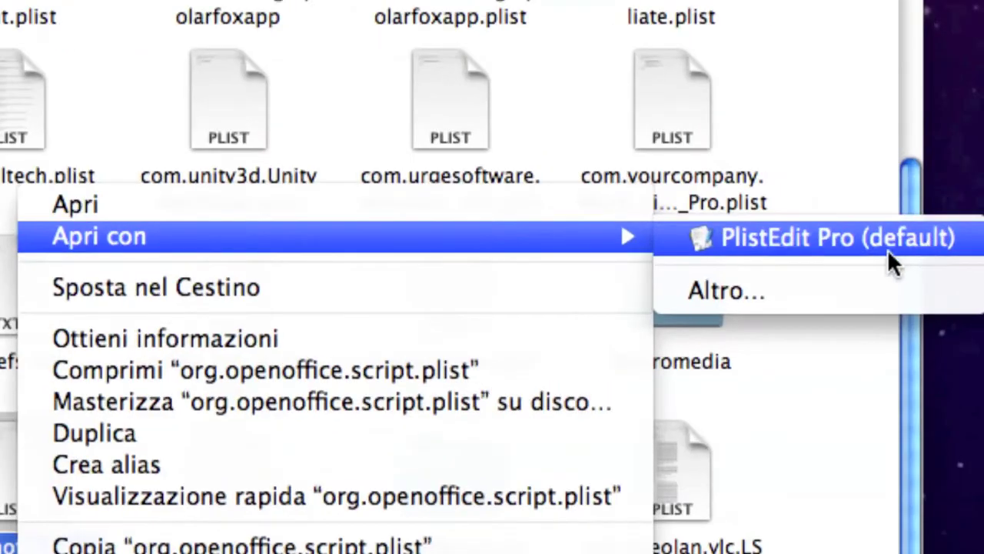
{"action": "left_click", "coordinate": [784, 243]}
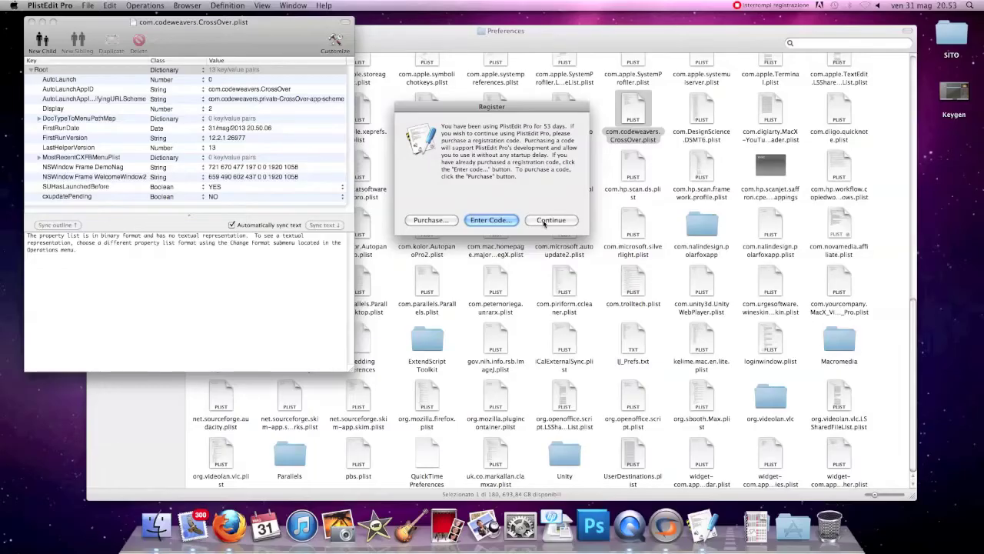
{"action": "left_click", "coordinate": [544, 223]}
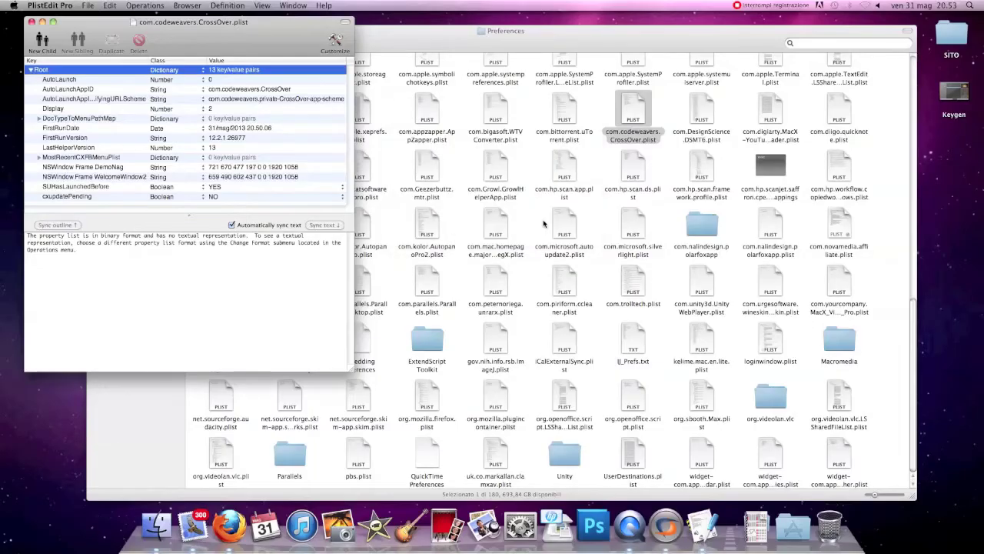
{"action": "left_click_drag", "start_coordinate": [261, 28], "coordinate": [567, 71]}
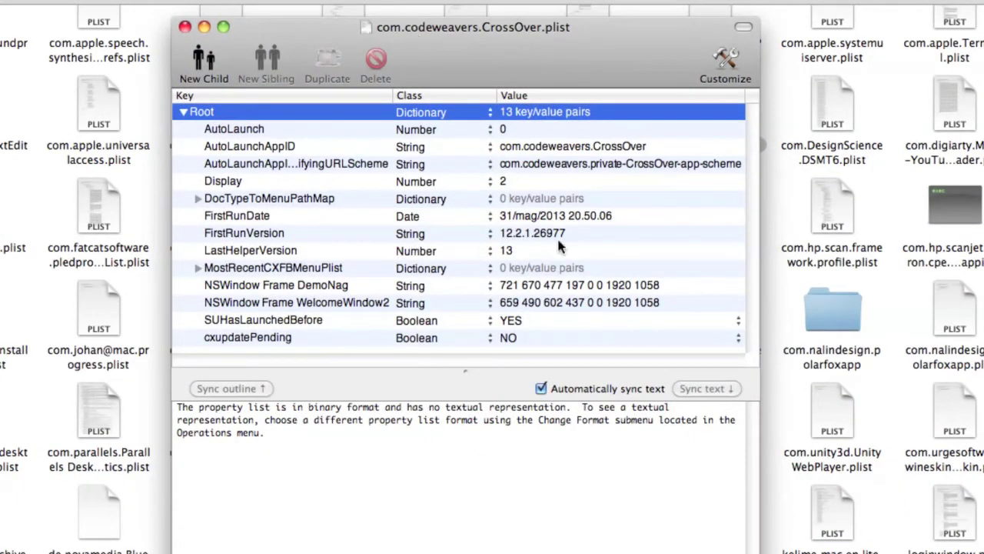
Step: Change the year in the FirstRunDate value to 2015, making the date 31/mag/2015 20.50.06
{"action": "mouse_move", "coordinate": [209, 221]}
{"action": "left_mouse_down"}
{"action": "mouse_move", "coordinate": [225, 218]}
{"action": "mouse_move", "coordinate": [220, 228]}
{"action": "left_mouse_up"}
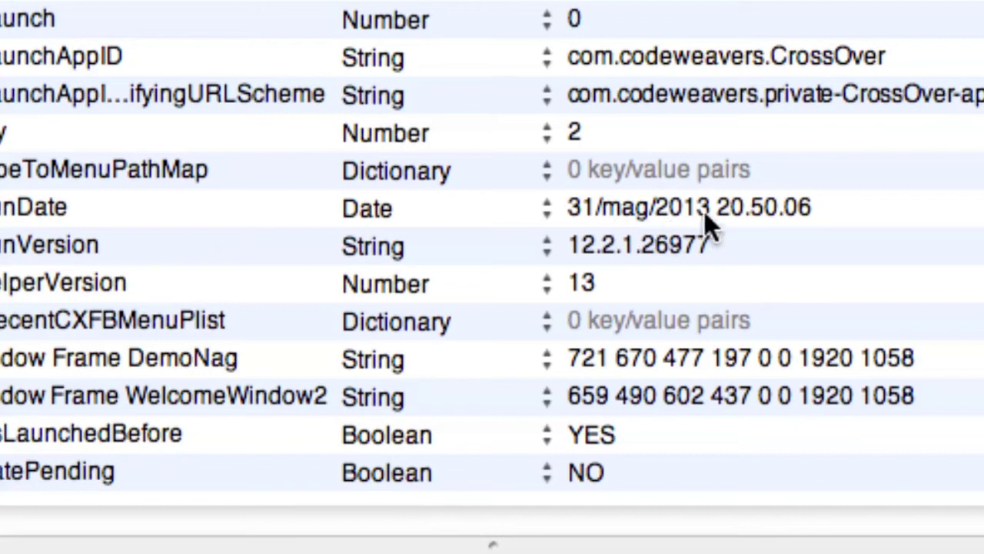
{"action": "left_click", "coordinate": [705, 212]}
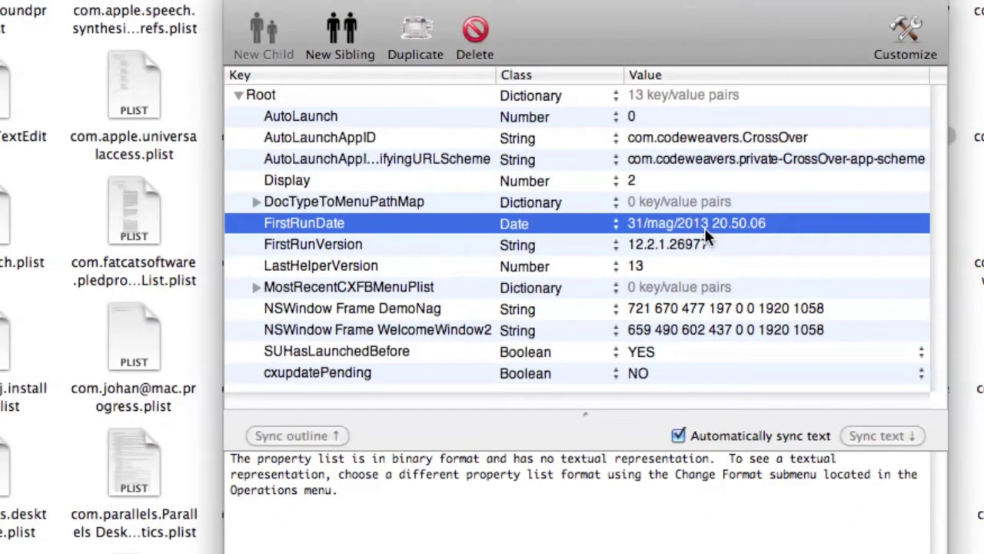
{"action": "left_click", "coordinate": [705, 228]}
{"action": "left_click", "coordinate": [708, 224]}
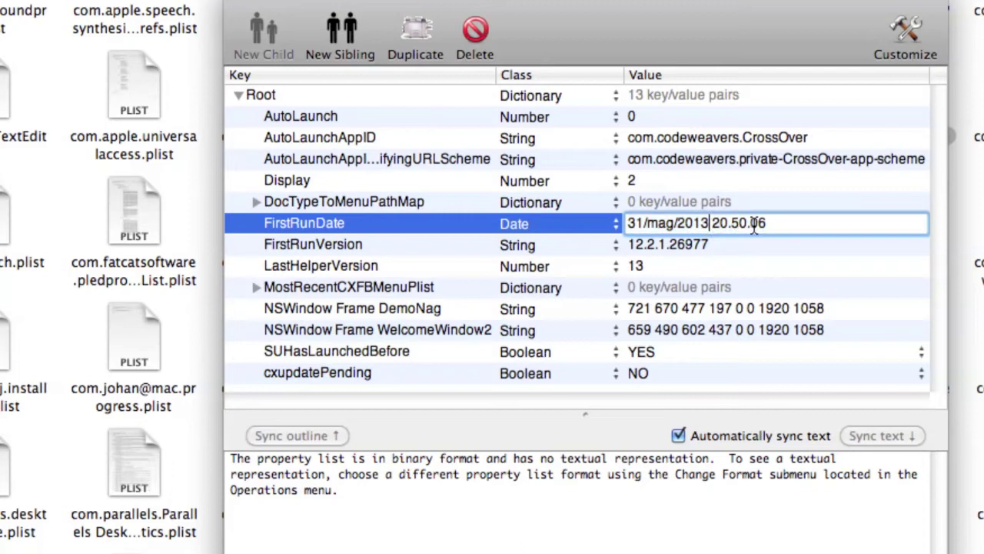
{"action": "key", "text": "BackSpace"}
{"action": "key", "text": "BackSpace"}
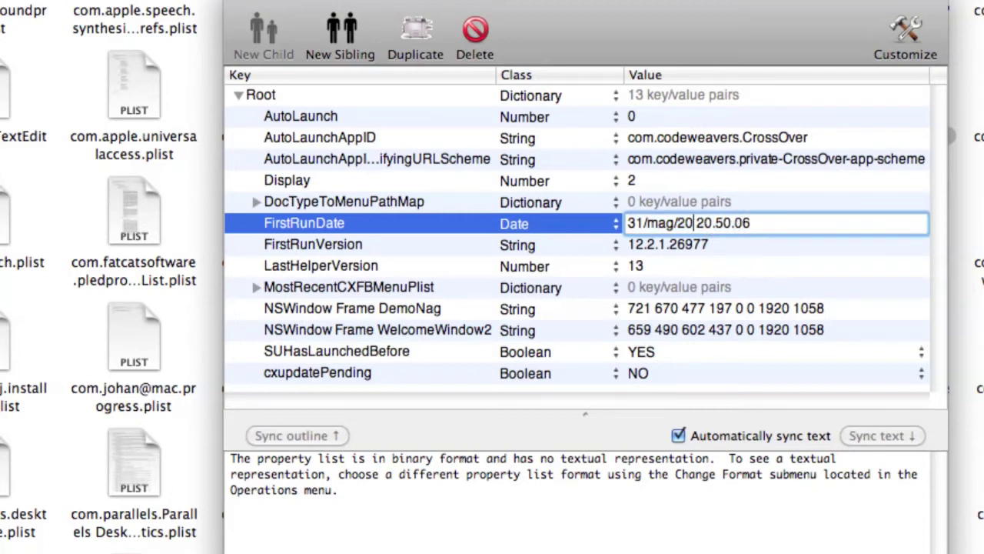
{"action": "type", "text": "15"}
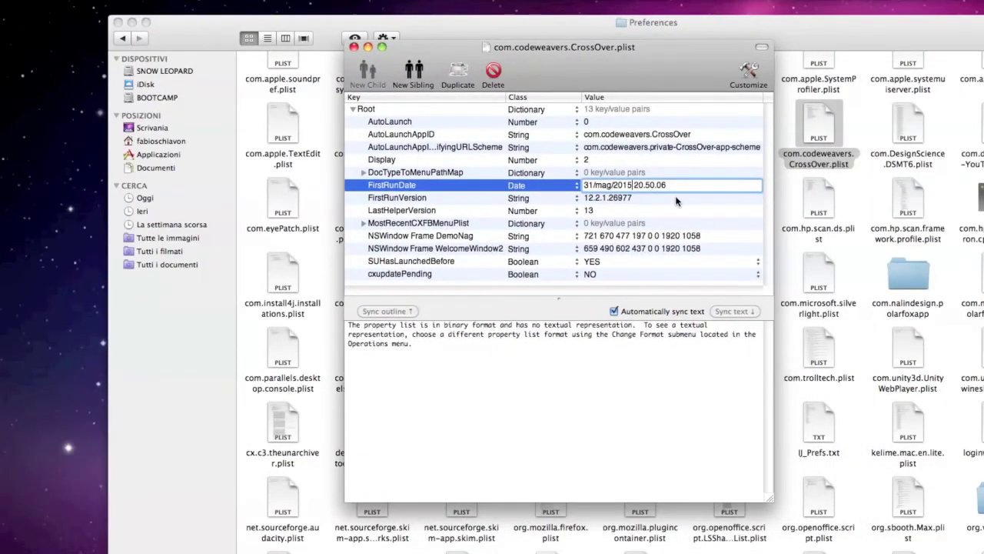
{"action": "left_click", "coordinate": [675, 201]}
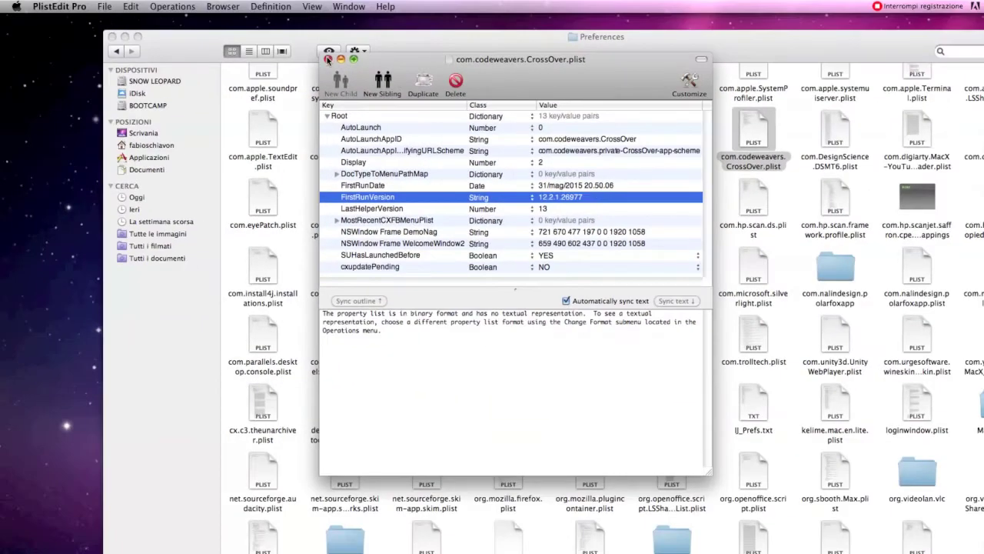
Step: Close com.codeweavers.CrossOver.plist saving its changes, and close the Preferences folder window
{"action": "left_click", "coordinate": [329, 60]}
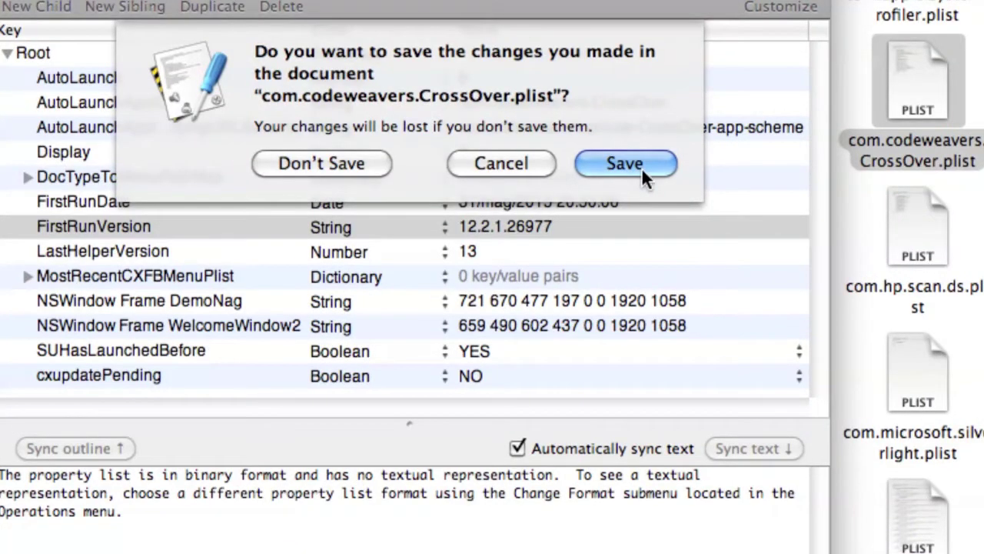
{"action": "left_click", "coordinate": [641, 167]}
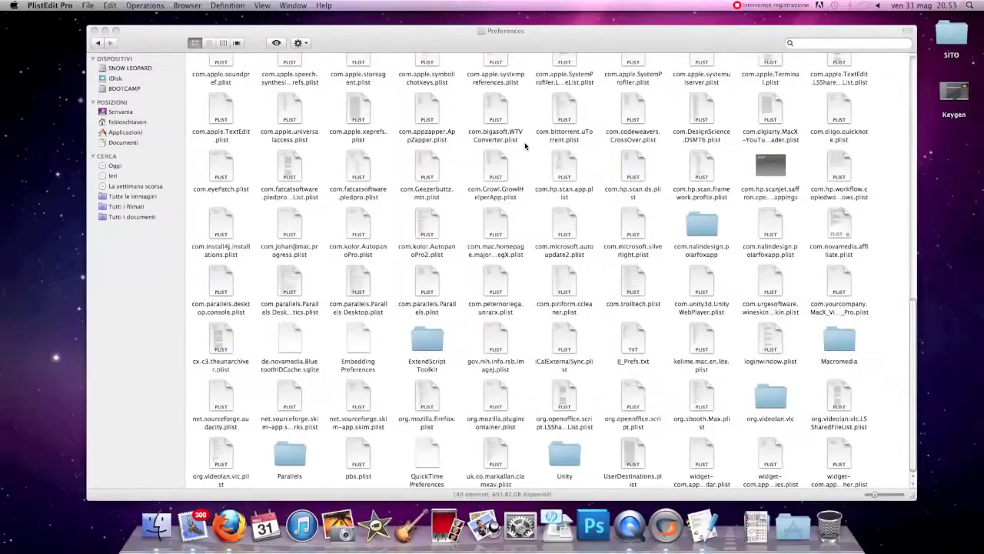
{"action": "left_click", "coordinate": [94, 30]}
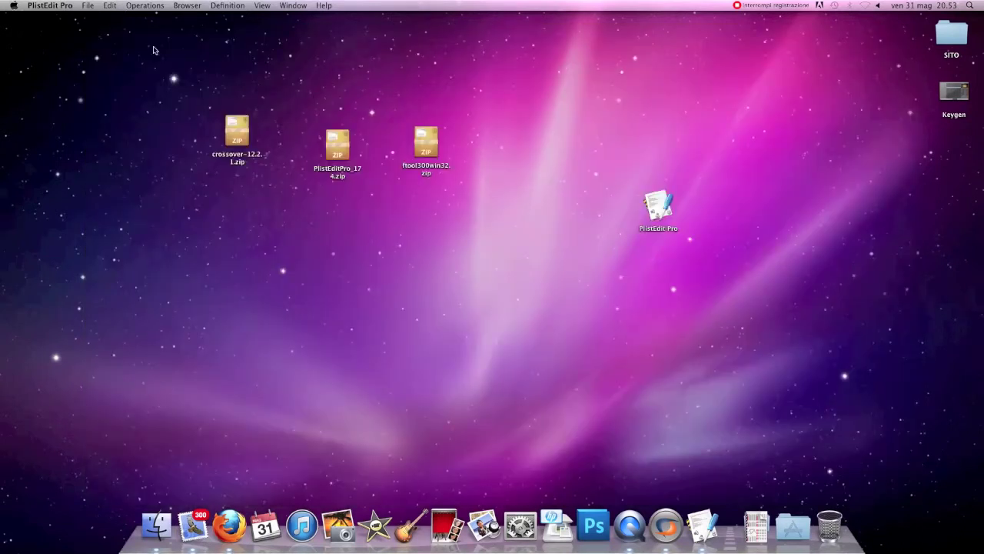
Step: Launch CrossOver from the Applications folder and dismiss its welcome window
{"action": "left_click", "coordinate": [794, 526]}
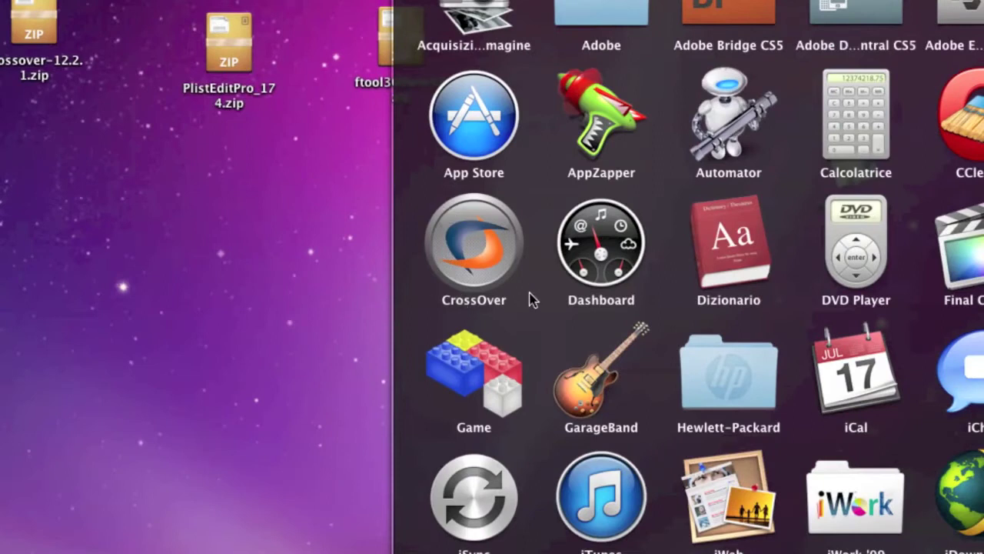
{"action": "left_click", "coordinate": [497, 257]}
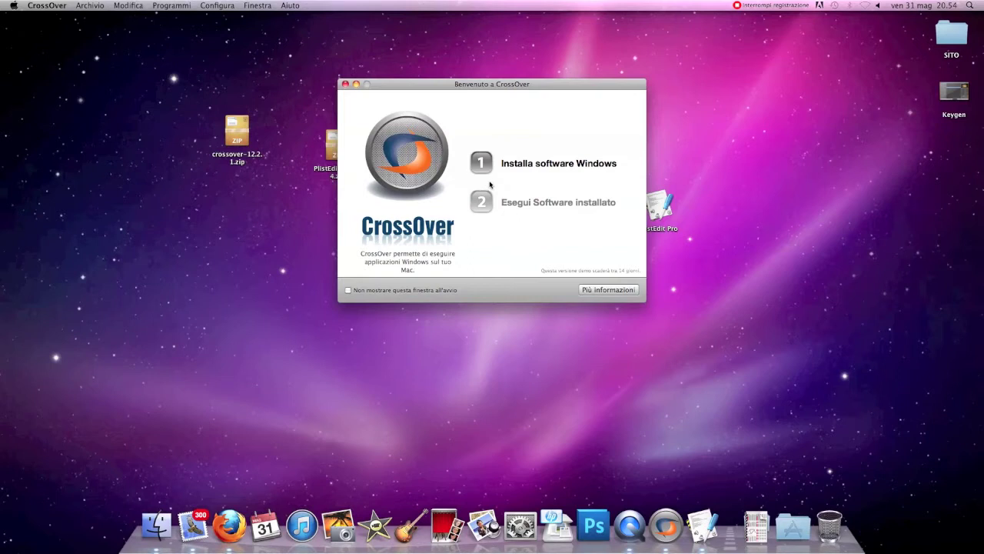
{"action": "left_click", "coordinate": [346, 84]}
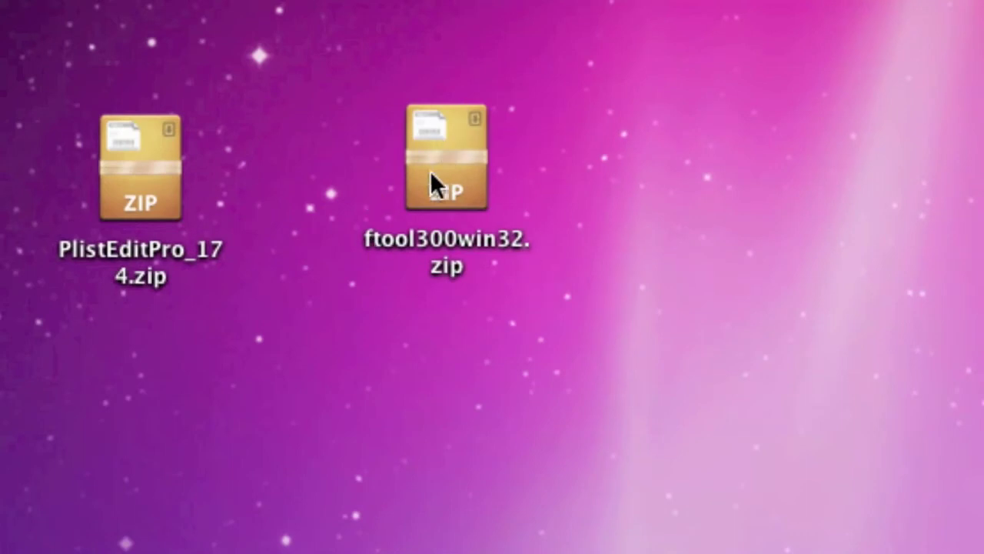
Step: Extract ftool300win32.zip and move the extracted Ftool.exe towards the middle of the desktop
{"action": "left_click", "coordinate": [439, 165]}
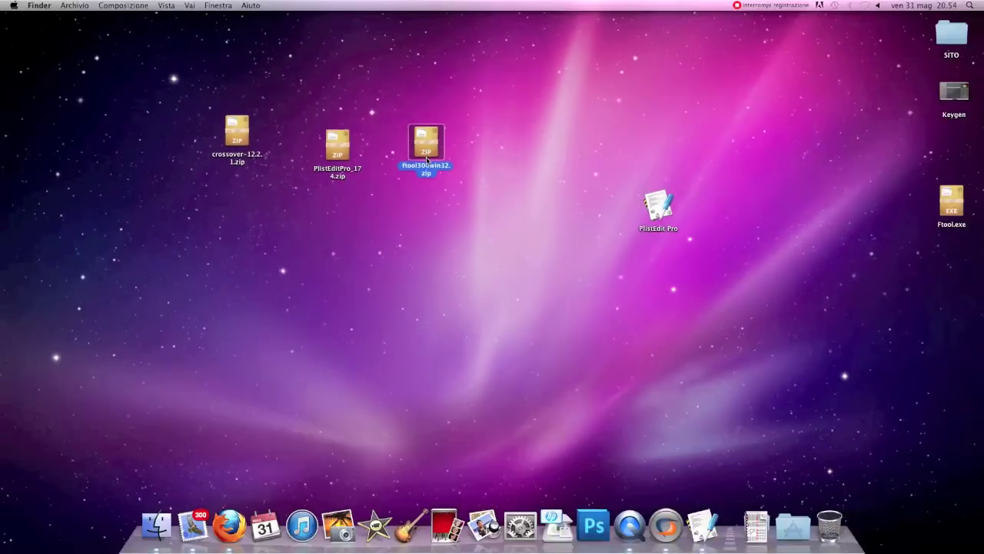
{"action": "left_click_drag", "start_coordinate": [970, 212], "coordinate": [478, 311]}
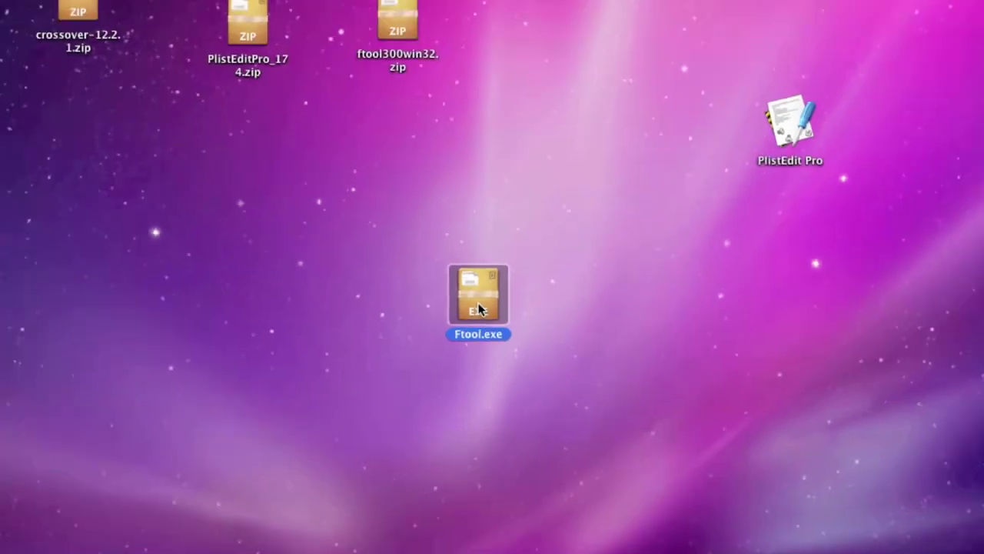
Step: Open Ftool.exe with CrossOver, allowing the downloaded application, and install it from the desktop file with the proposed winxp bottle
{"action": "right_click", "coordinate": [478, 300]}
{"action": "mouse_move", "coordinate": [531, 323]}
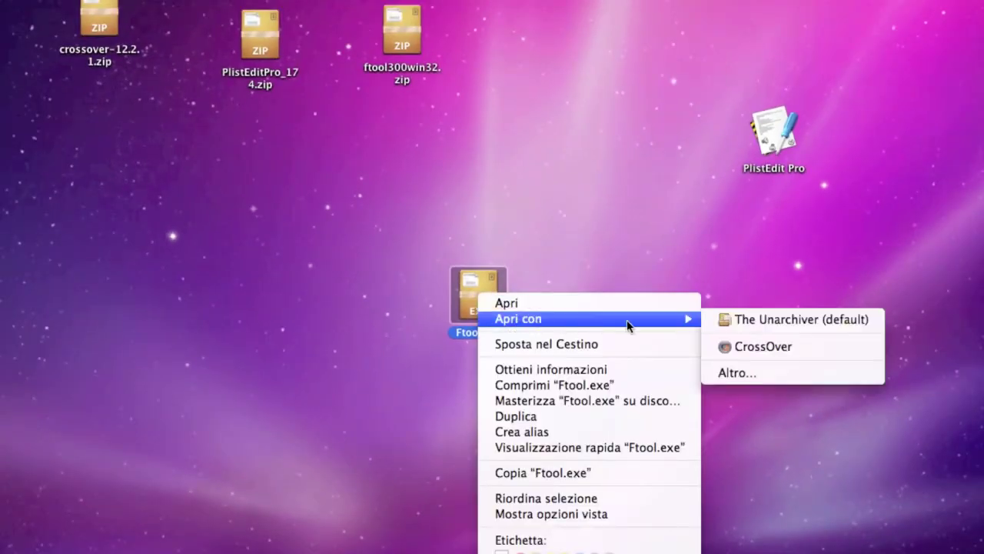
{"action": "left_click", "coordinate": [760, 347]}
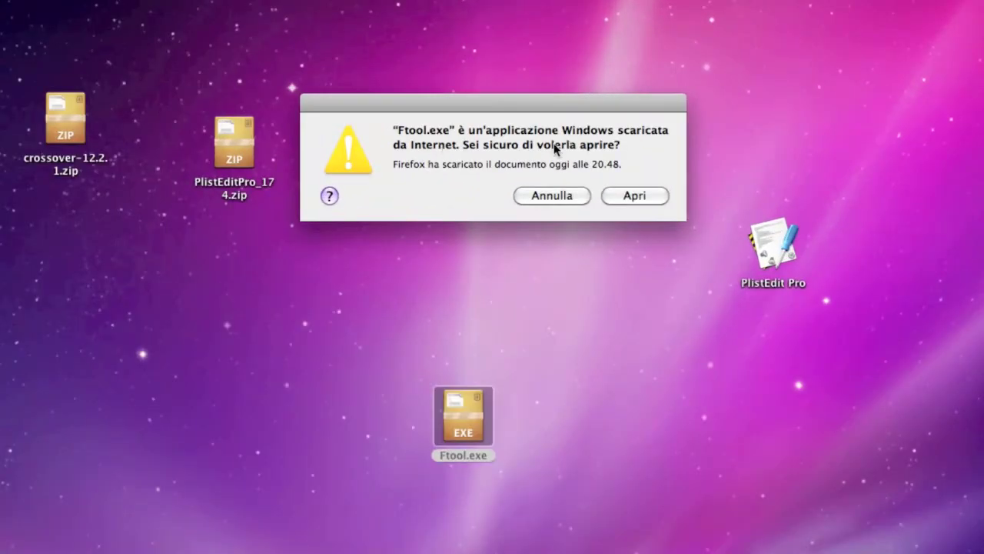
{"action": "left_click", "coordinate": [634, 195]}
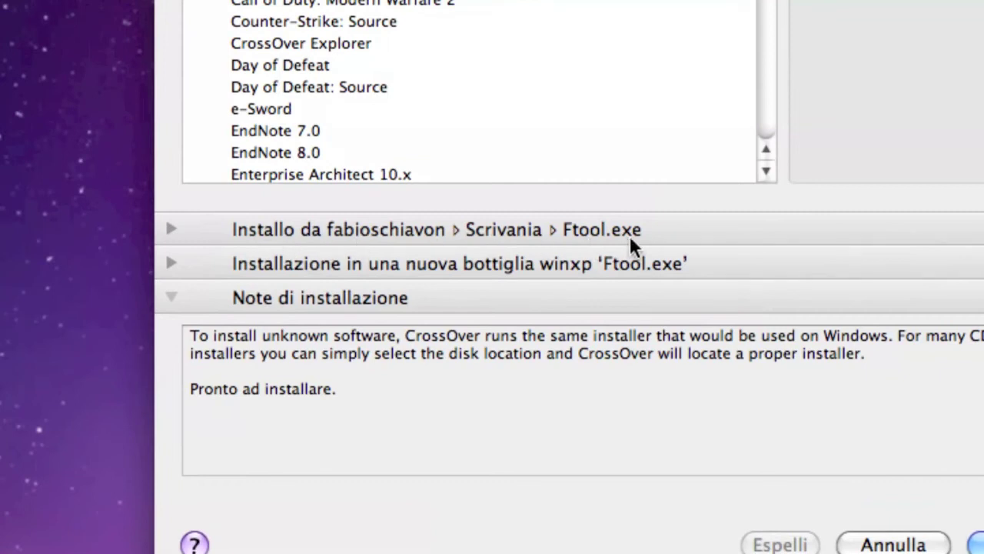
{"action": "left_click", "coordinate": [173, 229]}
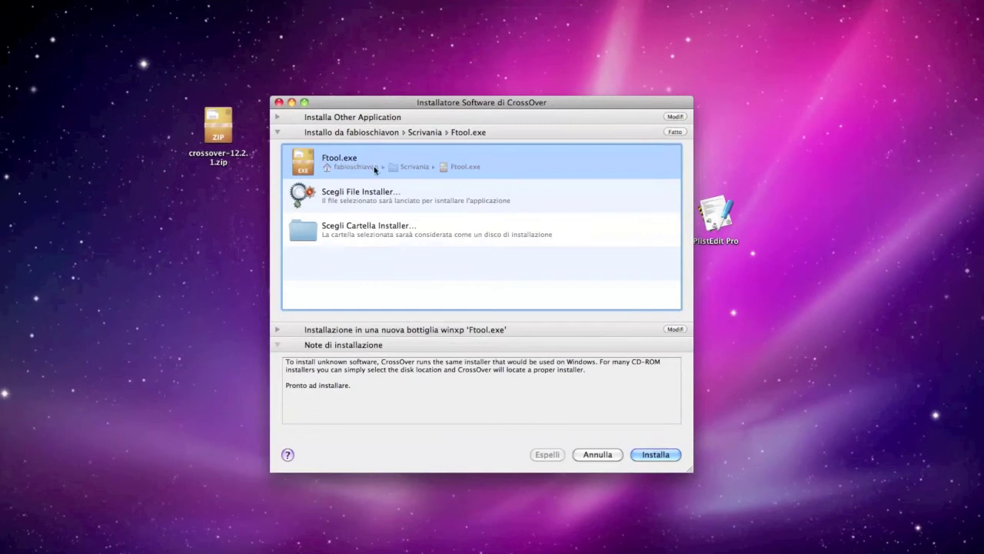
{"action": "left_click", "coordinate": [666, 455]}
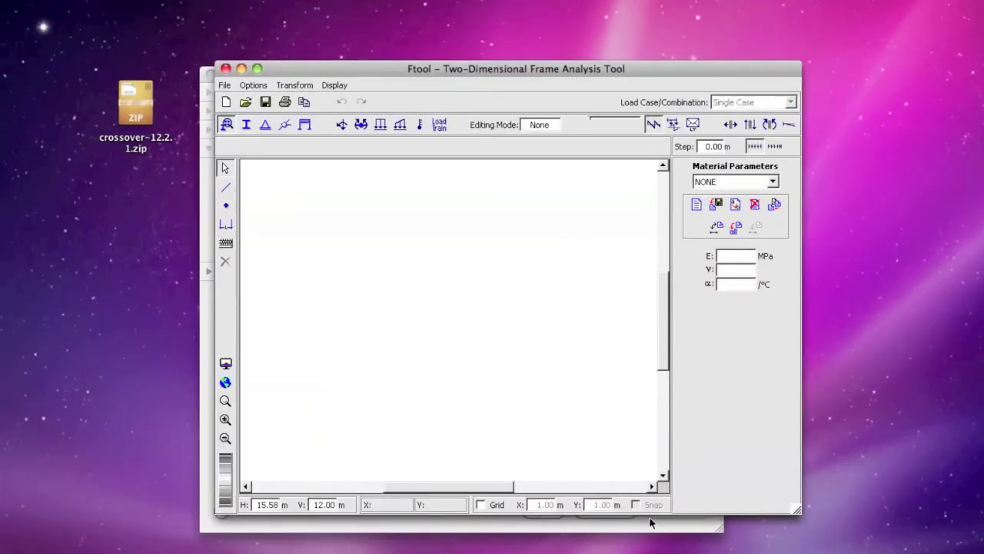
Step: Enable the grid and snap, and draw a 7 m horizontal member with a 3 m vertical member below its right end
{"action": "left_click", "coordinate": [481, 504]}
{"action": "left_click", "coordinate": [635, 504]}
{"action": "left_click", "coordinate": [226, 187]}
{"action": "left_click", "coordinate": [314, 293]}
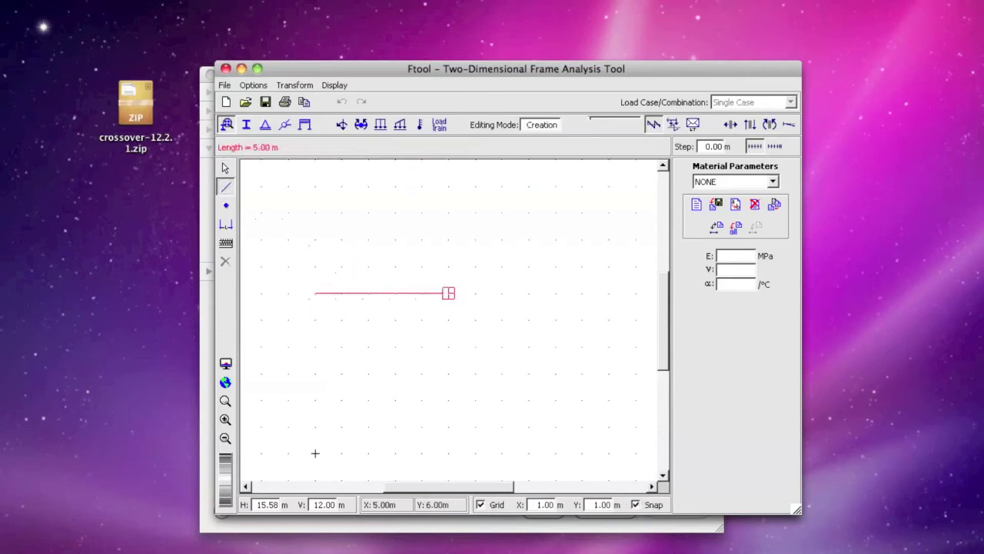
{"action": "left_click", "coordinate": [502, 293]}
{"action": "left_click", "coordinate": [503, 373]}
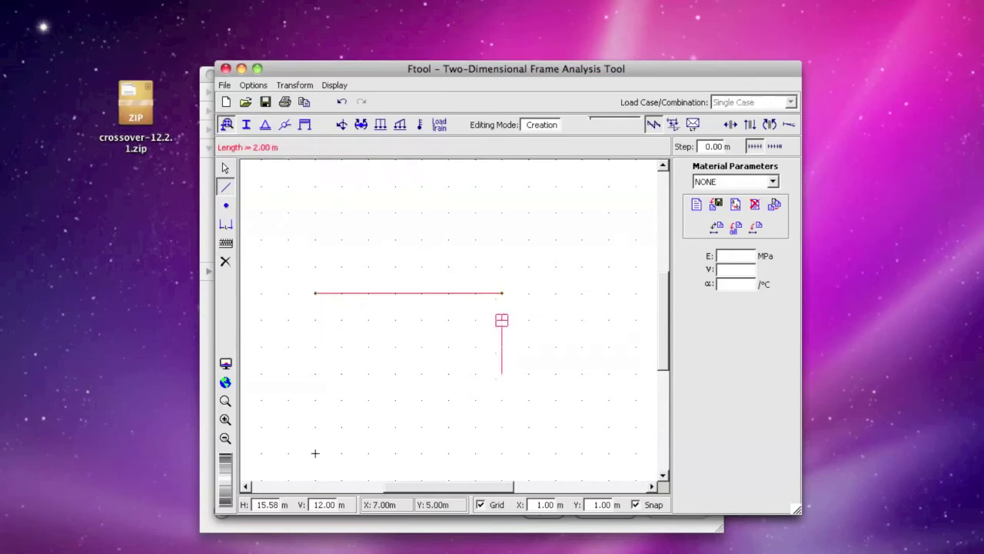
{"action": "left_click", "coordinate": [502, 293]}
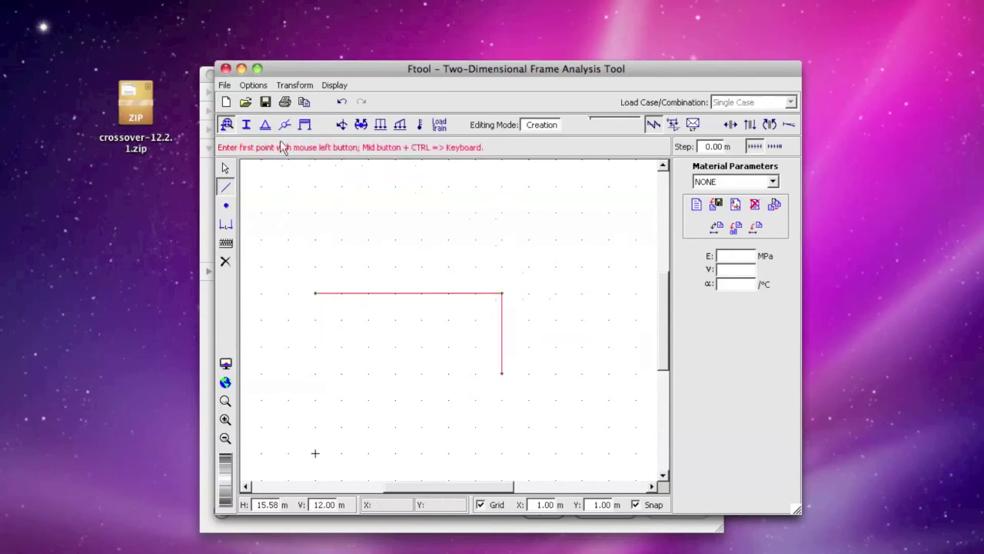
Step: Fix the X and Y displacements with free rotation at the beam's left end and the column's lower end
{"action": "left_click", "coordinate": [265, 125]}
{"action": "key", "text": "Escape"}
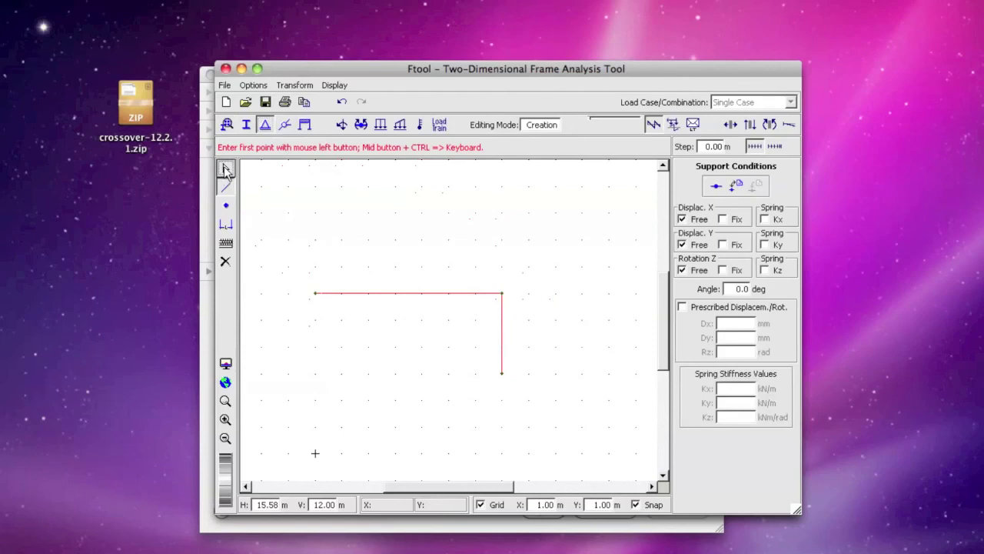
{"action": "left_click", "coordinate": [315, 294]}
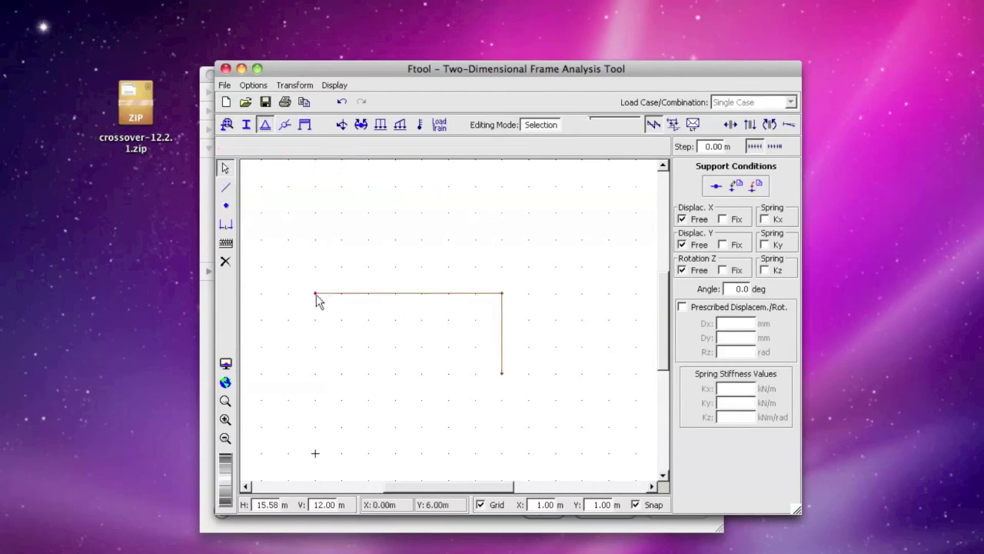
{"action": "left_click", "coordinate": [723, 220]}
{"action": "left_click", "coordinate": [724, 245]}
{"action": "left_click", "coordinate": [502, 376]}
{"action": "left_click", "coordinate": [756, 186]}
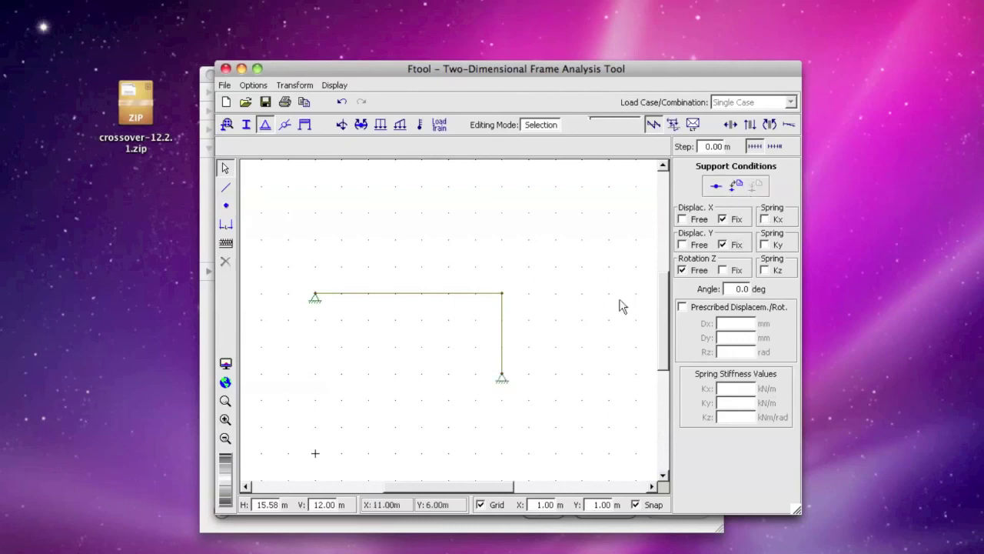